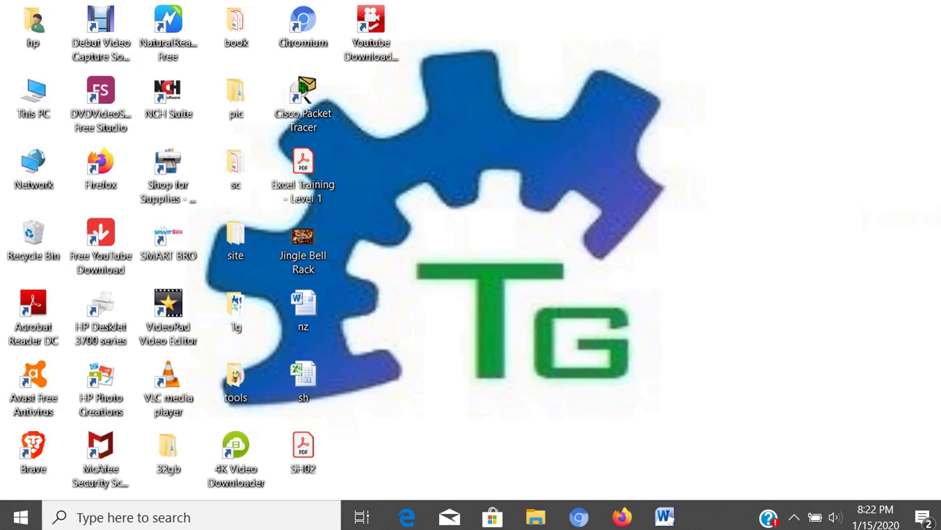
Open the System page with Win+Pause and review Windows 10 Home, i5-8250U and 8.00 GB RAM.
key(super+Pause)
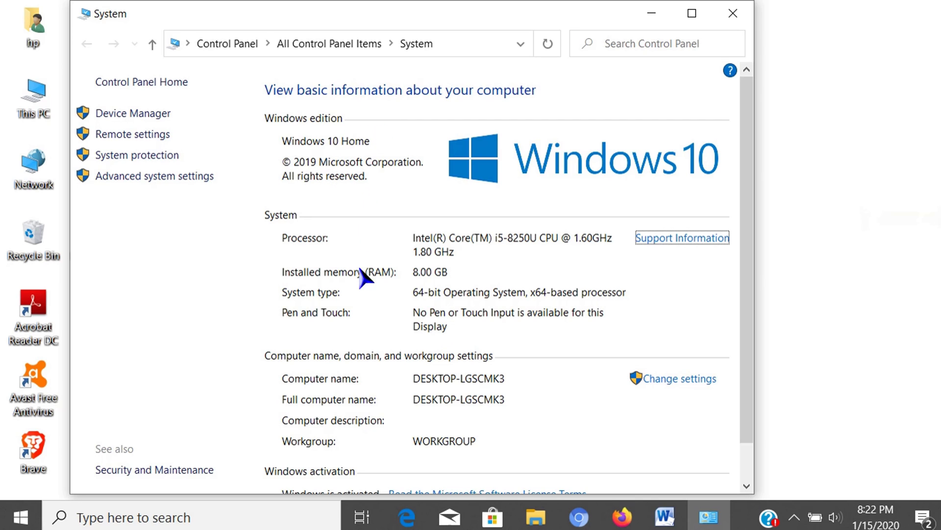
scroll(470, 343, down, 1)
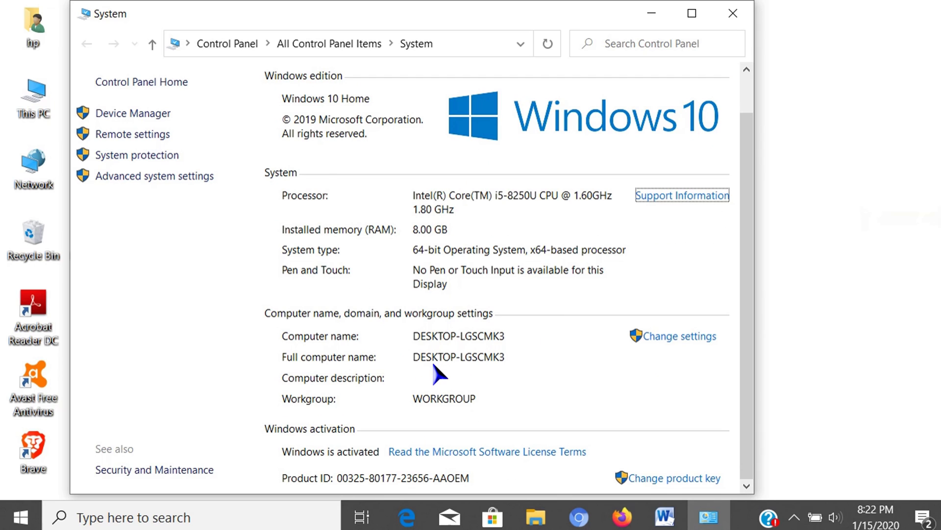
scroll(434, 362, up, 1)
Browse the Computer Name, Advanced, System Protection and Remote tabs of System Properties, then close it.
click(688, 380)
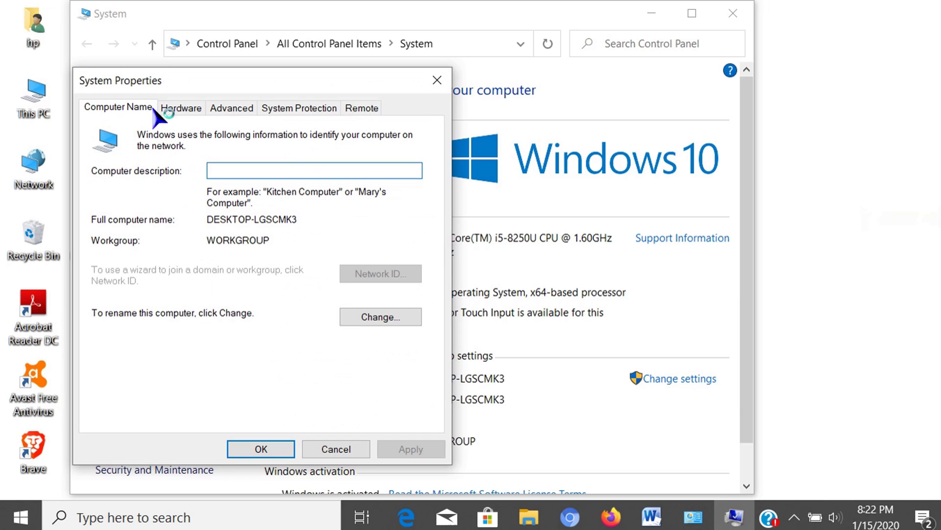
click(233, 109)
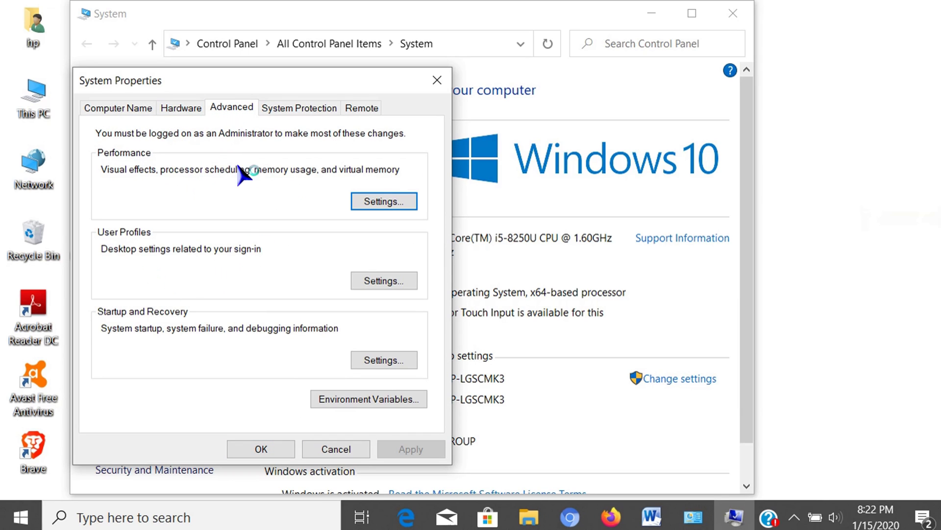
click(308, 109)
click(370, 106)
click(314, 109)
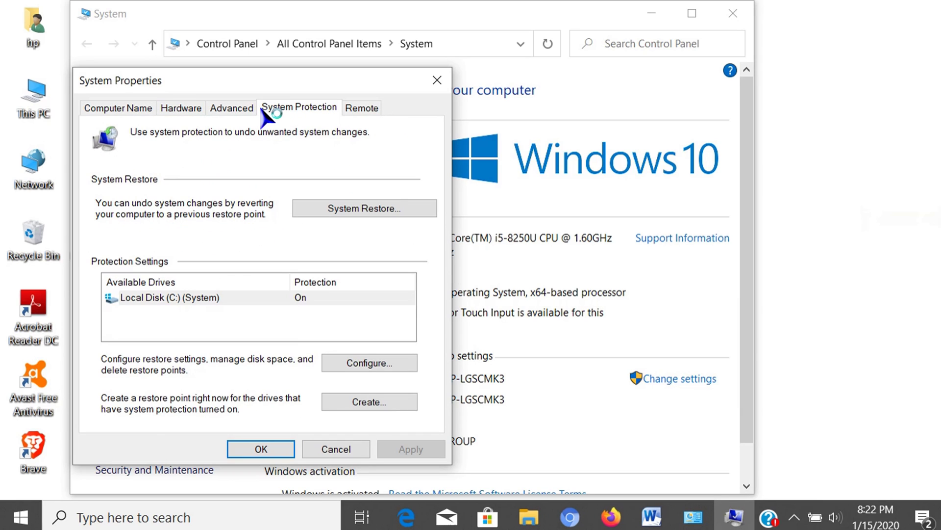
click(437, 80)
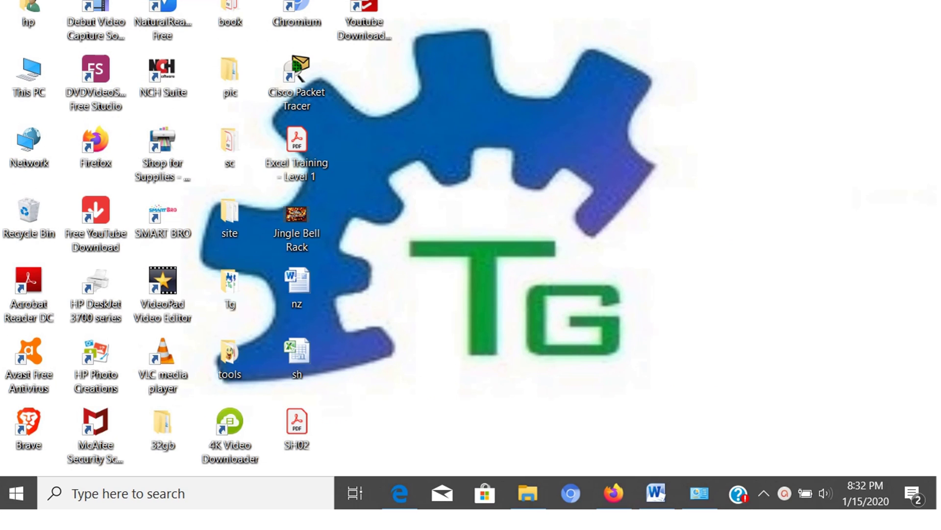
Launch System Information by searching msinfo32.
click(270, 496)
text(msinfo32)
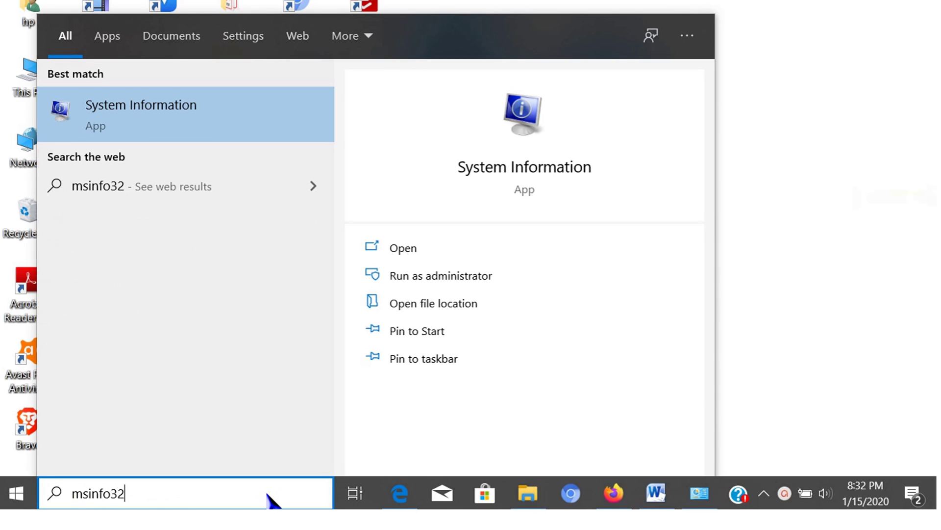
key(Return)
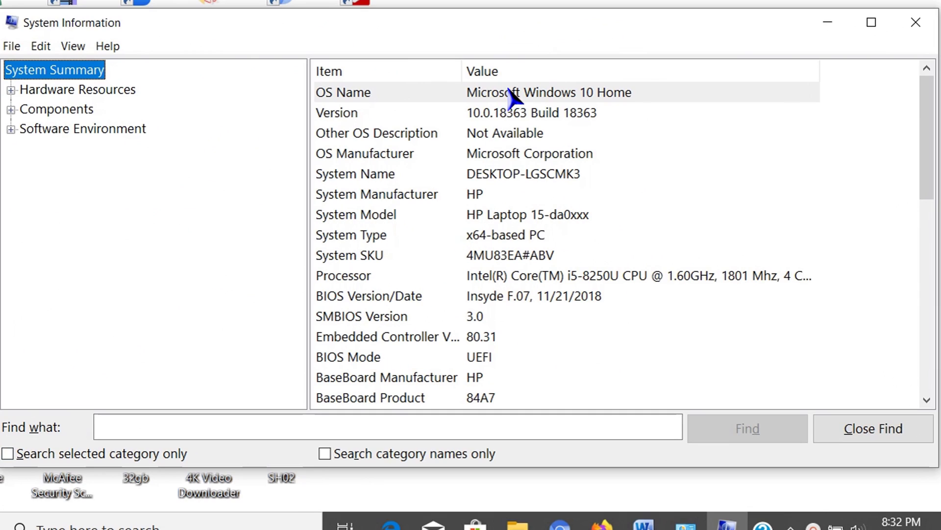
Highlight the OS, manufacturer/model, system type, processor, BIOS and installed memory rows in System Summary.
drag(502, 90, 512, 117)
drag(505, 196, 500, 216)
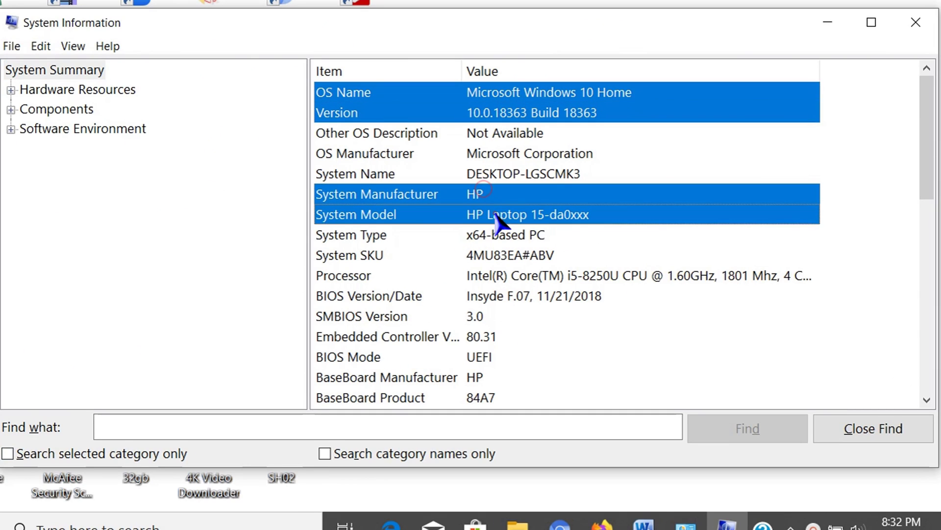
ctrl+click(503, 235)
ctrl+click(529, 278)
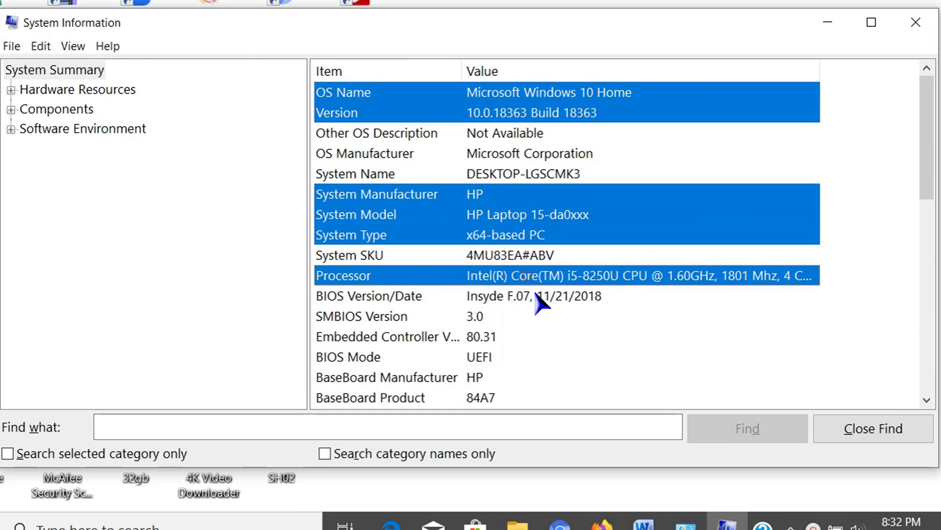
ctrl+click(502, 296)
scroll(568, 273, down, 4)
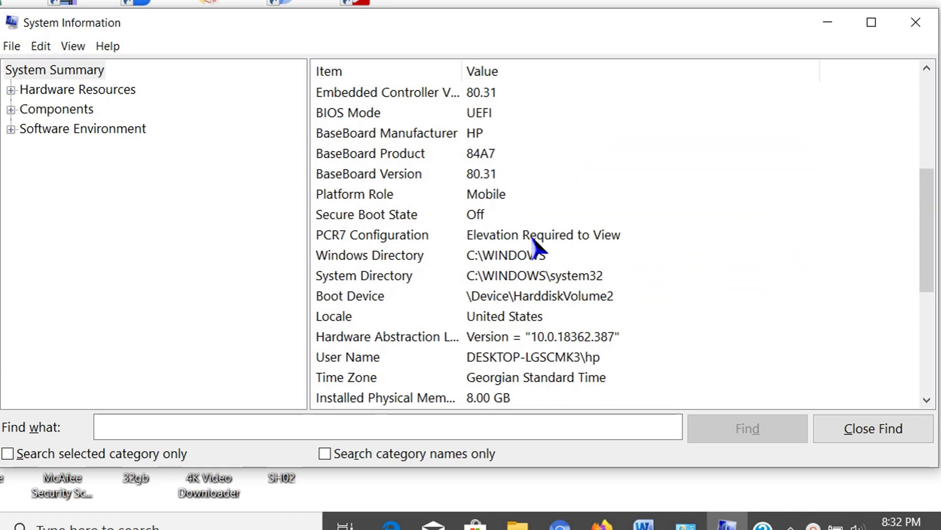
scroll(534, 274, down, 1)
ctrl+click(504, 337)
scroll(515, 301, down, 4)
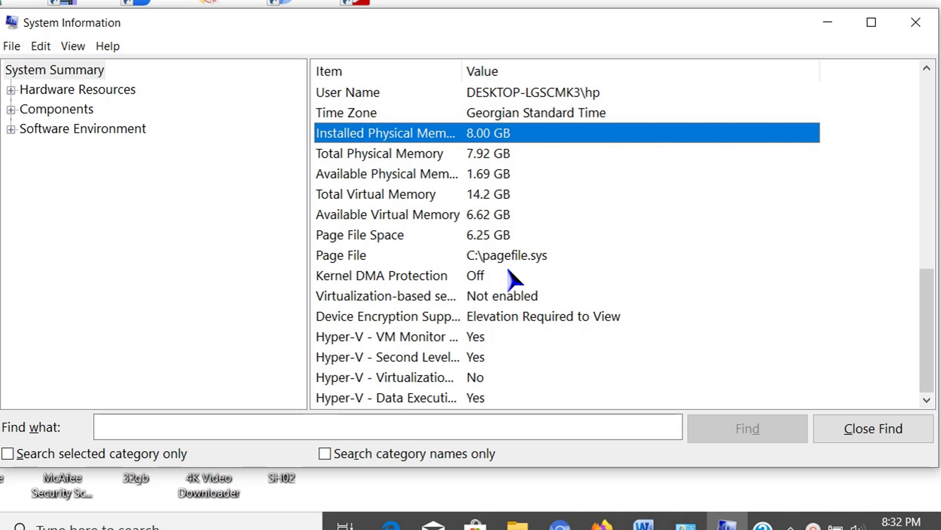
Show Components > Display and highlight the Intel UHD Graphics 620 and NVIDIA GeForce MX110 entries.
click(11, 109)
click(44, 189)
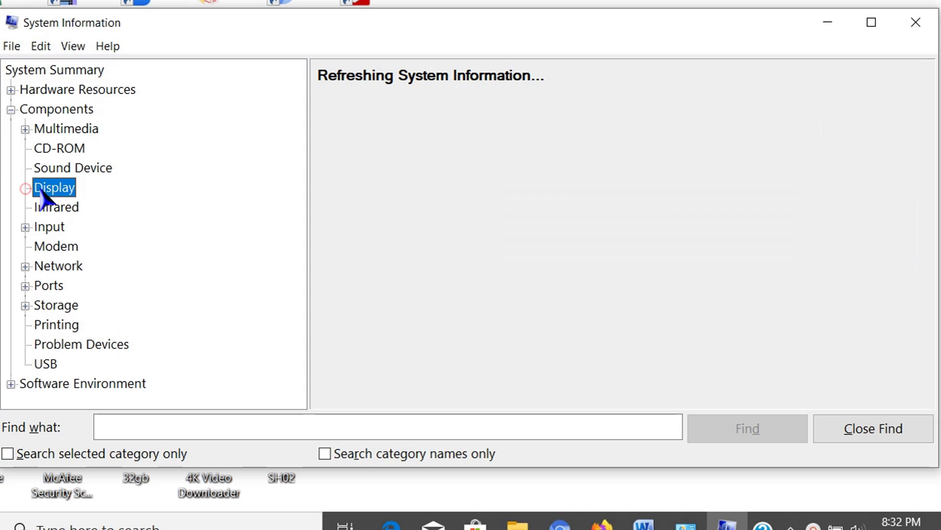
click(490, 92)
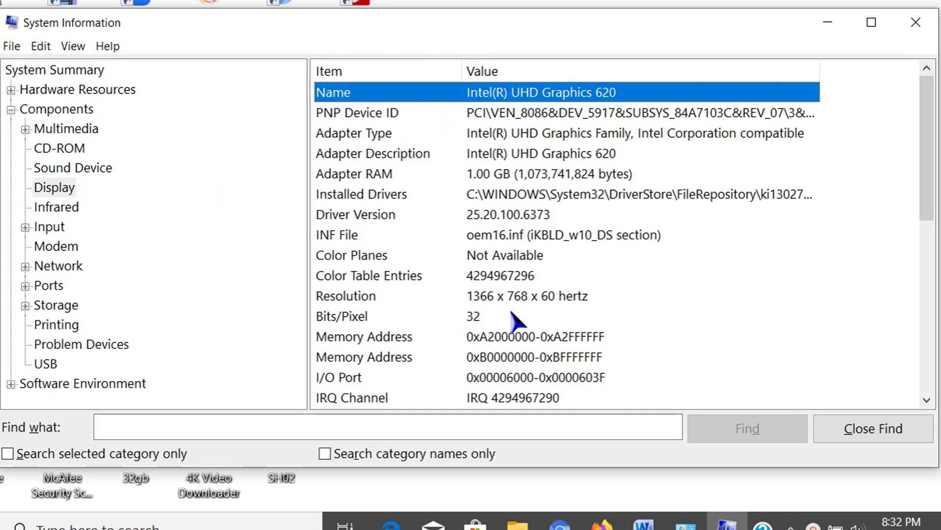
scroll(509, 216, down, 3)
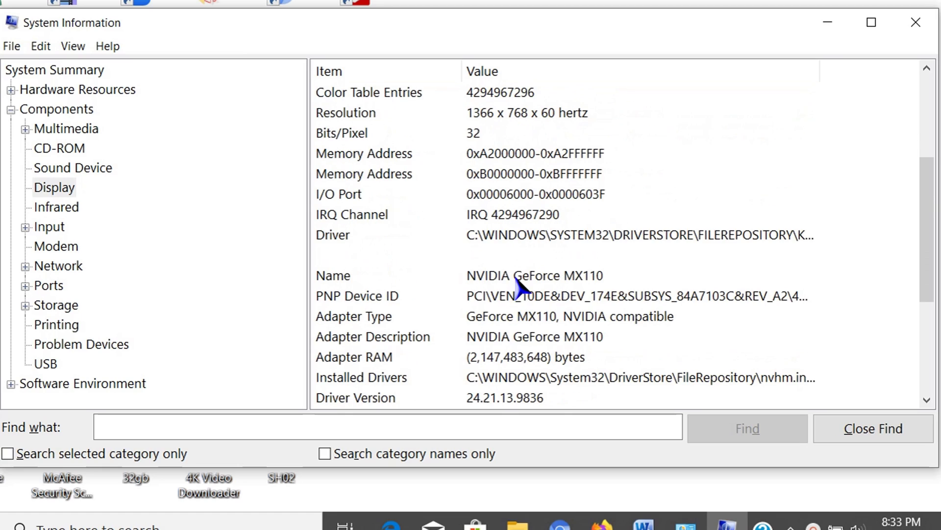
click(453, 275)
scroll(428, 357, down, 3)
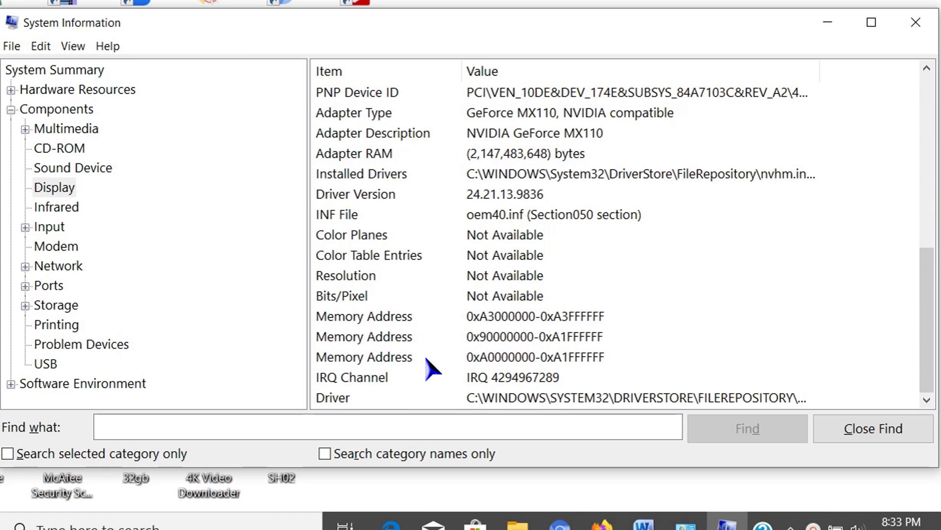
Show Network > Adapter details and highlight the adapter and Realtek product type rows.
click(56, 271)
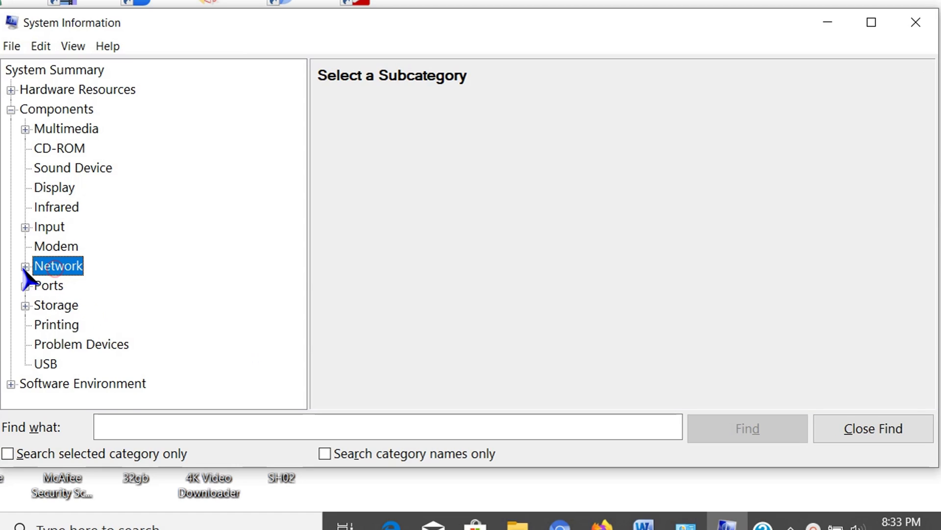
click(25, 266)
click(70, 285)
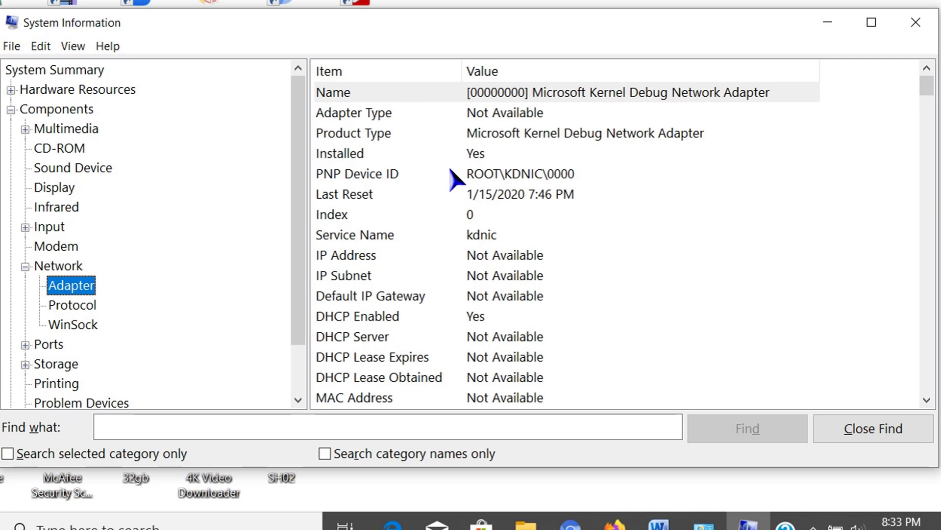
click(507, 134)
scroll(501, 178, down, 5)
click(500, 175)
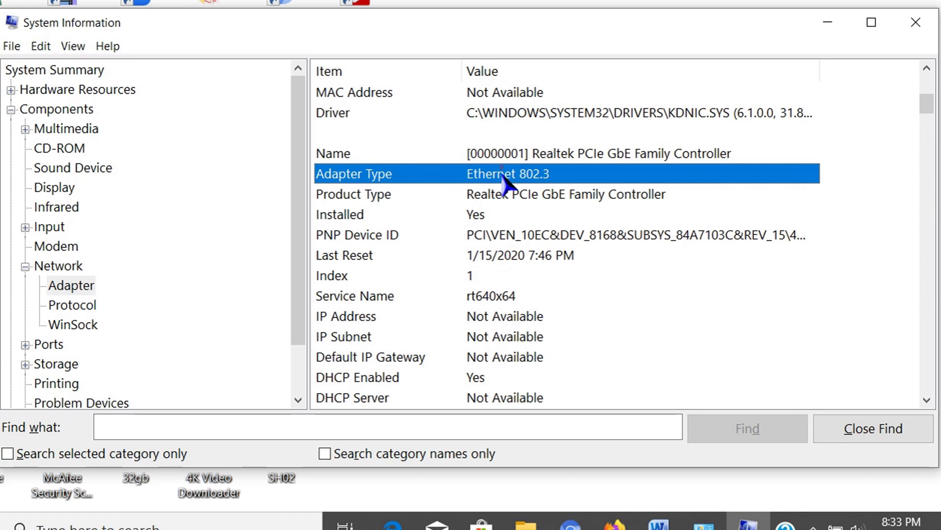
shift+click(530, 195)
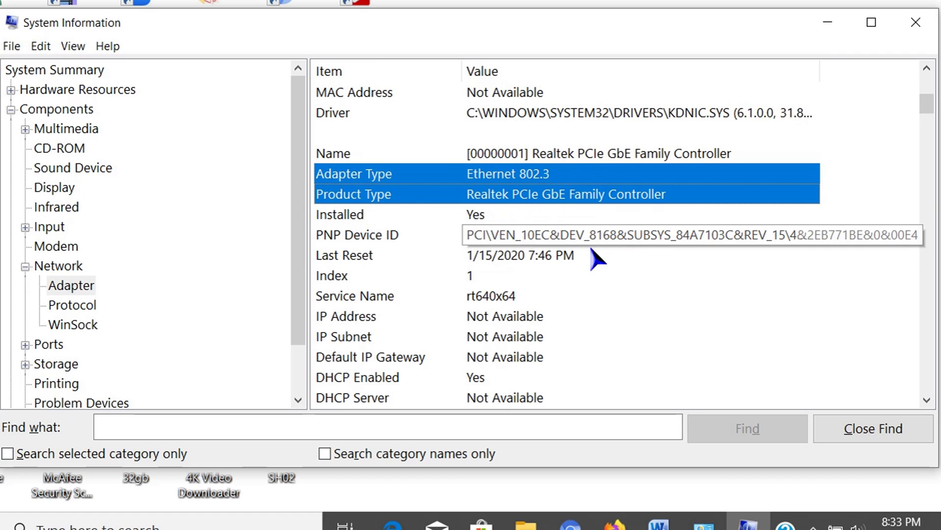
scroll(59, 323, down, 1)
Show Storage > Drives and highlight drive C: size and 413.52 GB free space.
click(26, 305)
click(64, 324)
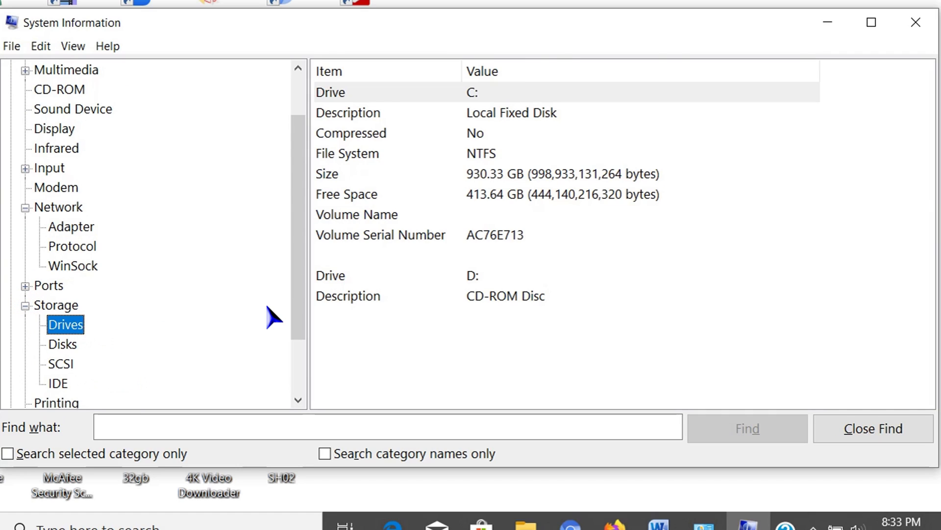
click(569, 190)
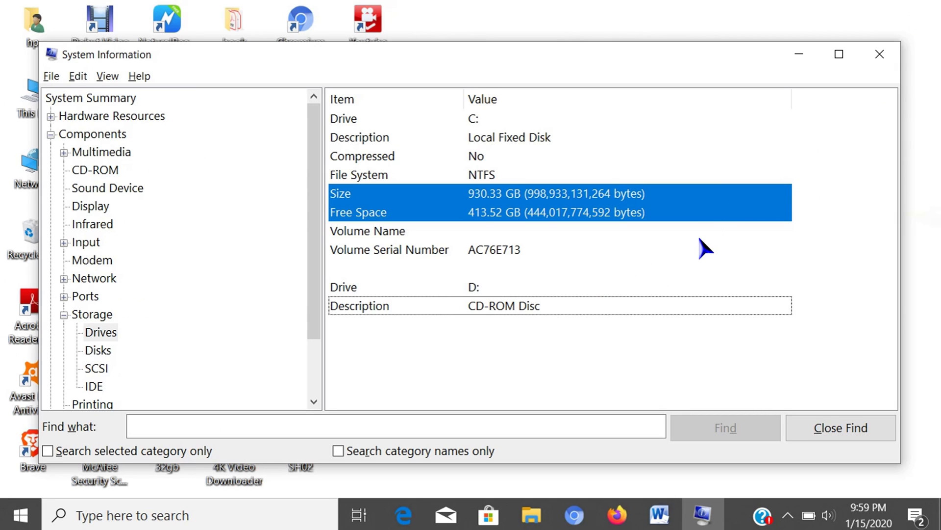
Run systeminfo in a Command Prompt opened as administrator.
click(278, 521)
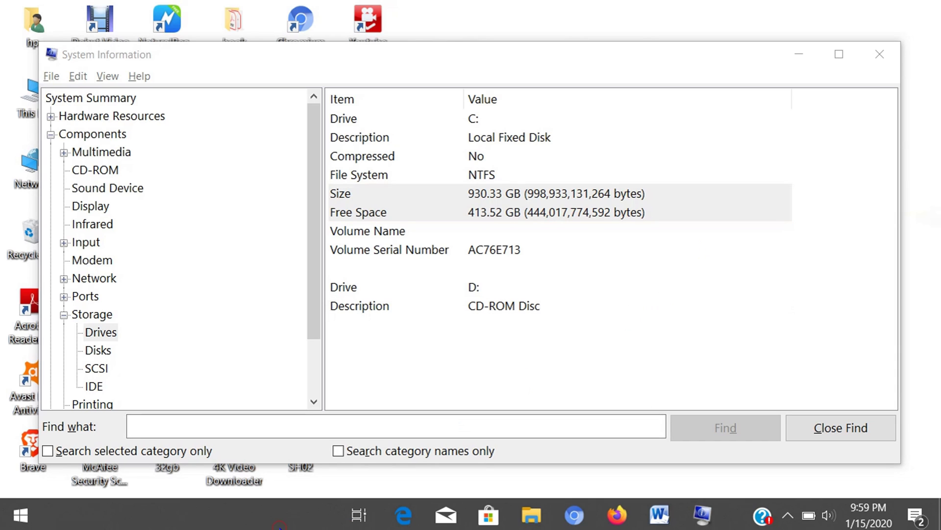
text(cmd)
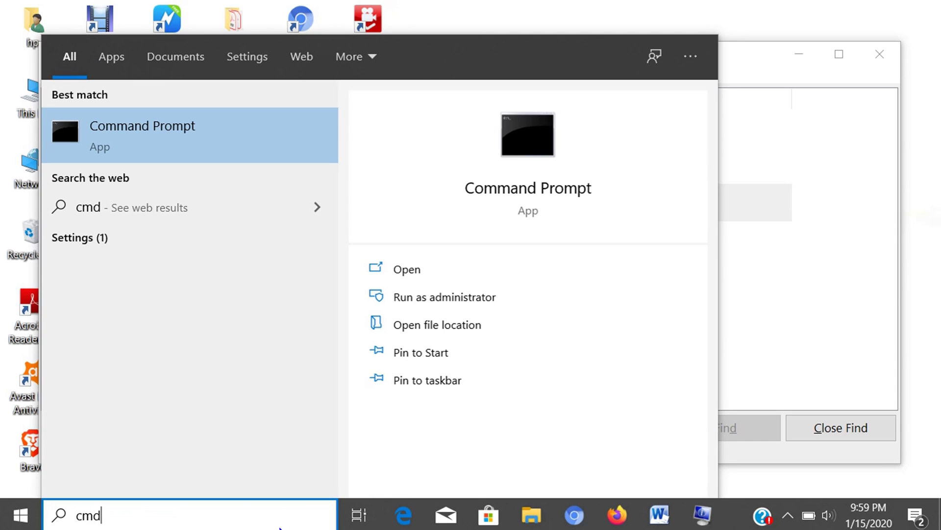
click(445, 296)
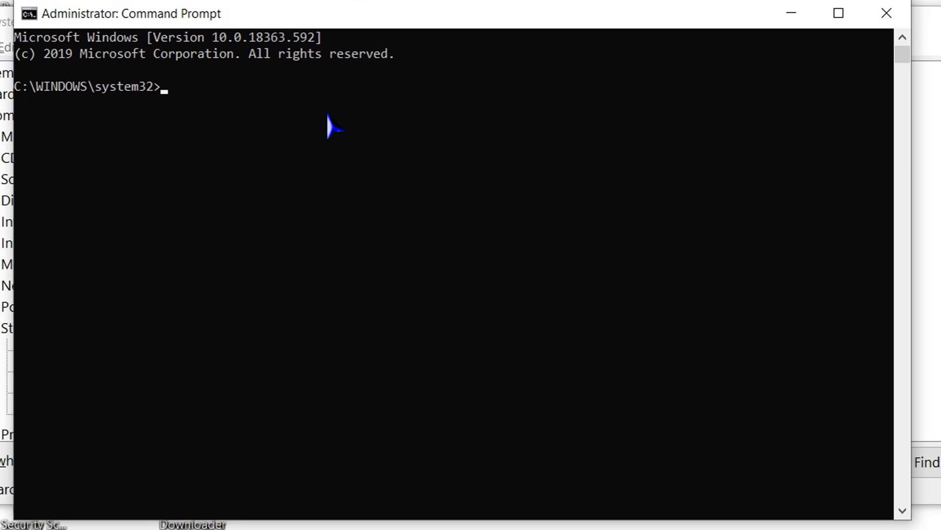
text(systeminfo)
key(Return)
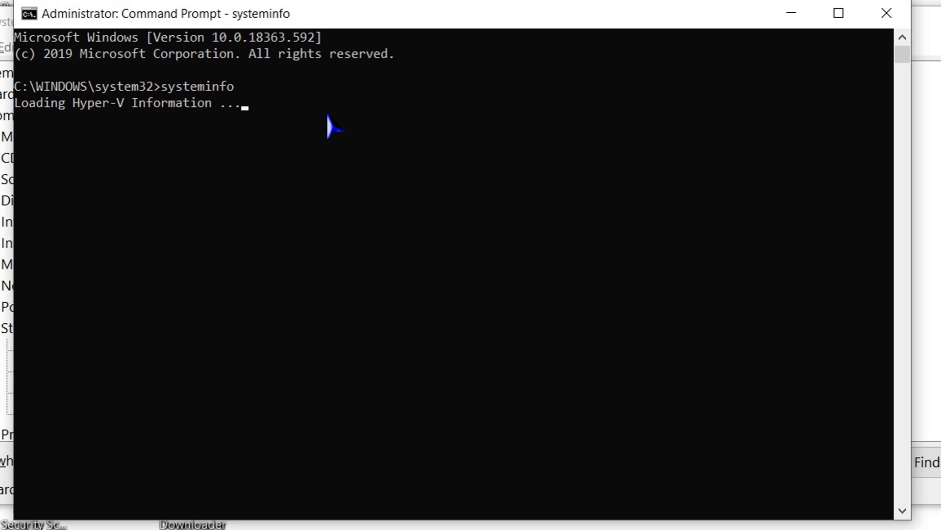
Highlight the host name, OS name, manufacturer, model, system type and processor lines of systeminfo.
scroll(337, 193, up, 10)
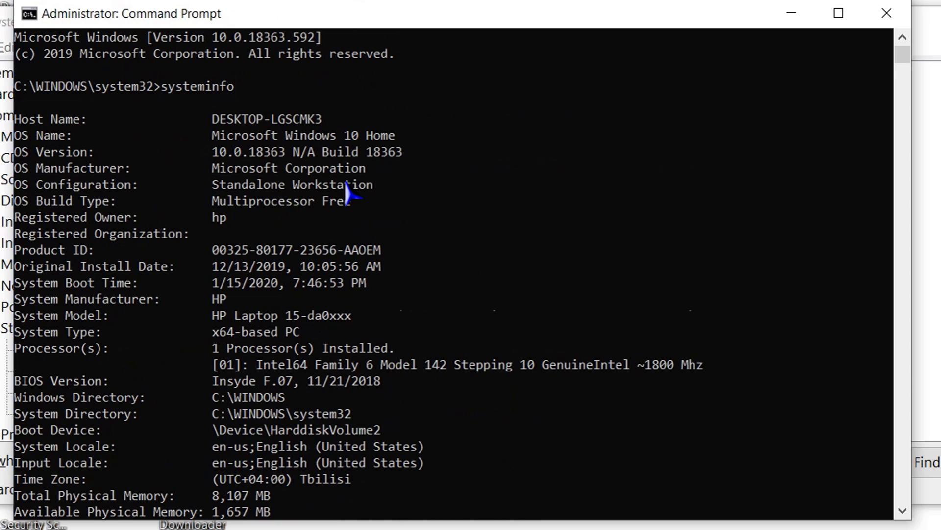
drag(201, 119, 398, 139)
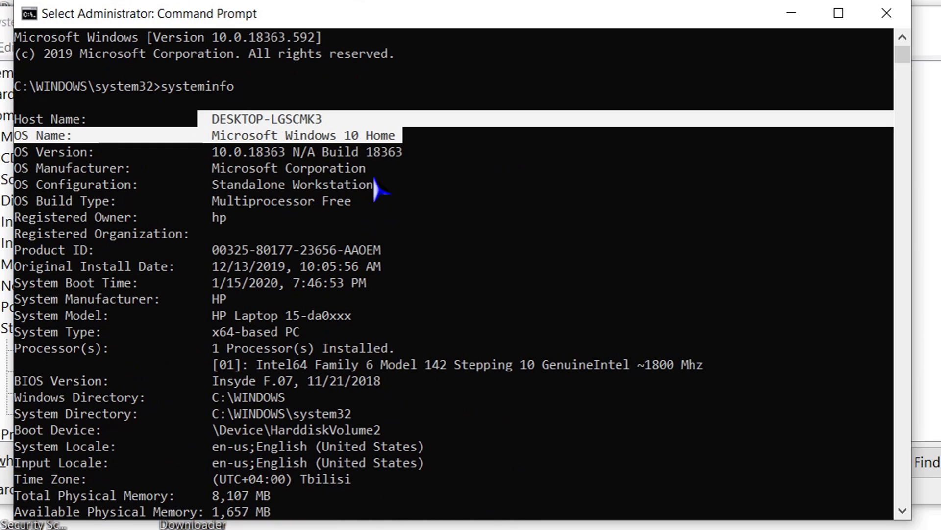
drag(199, 297, 361, 321)
drag(241, 365, 679, 368)
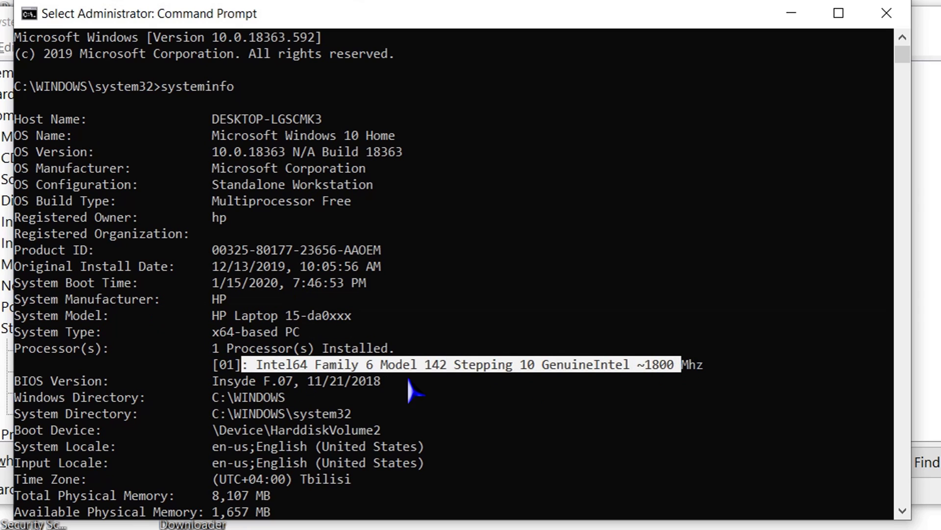
Highlight the physical and virtual memory figures and the Ethernet and Wi-Fi network card lines.
scroll(235, 383, down, 2)
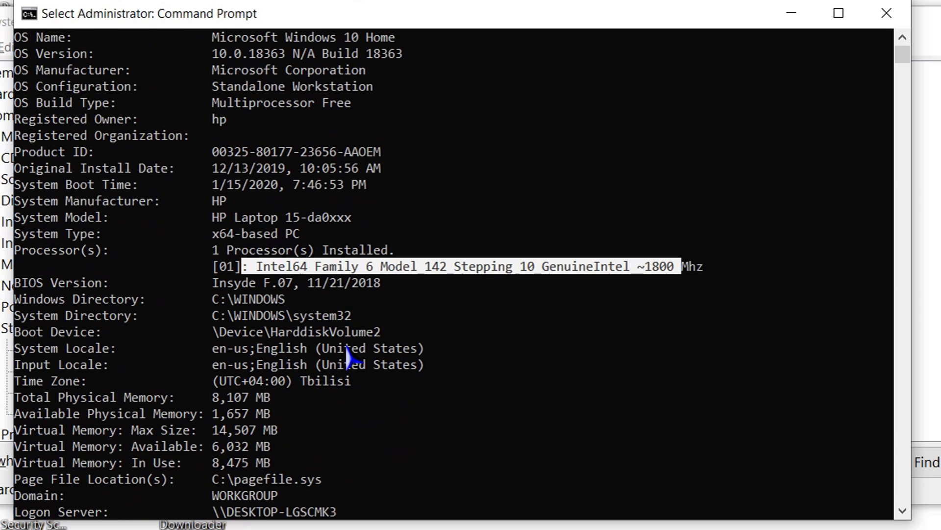
scroll(349, 358, down, 3)
drag(216, 248, 572, 324)
scroll(396, 285, down, 3)
scroll(397, 285, down, 1)
drag(285, 349, 557, 381)
drag(285, 479, 549, 479)
scroll(624, 391, down, 3)
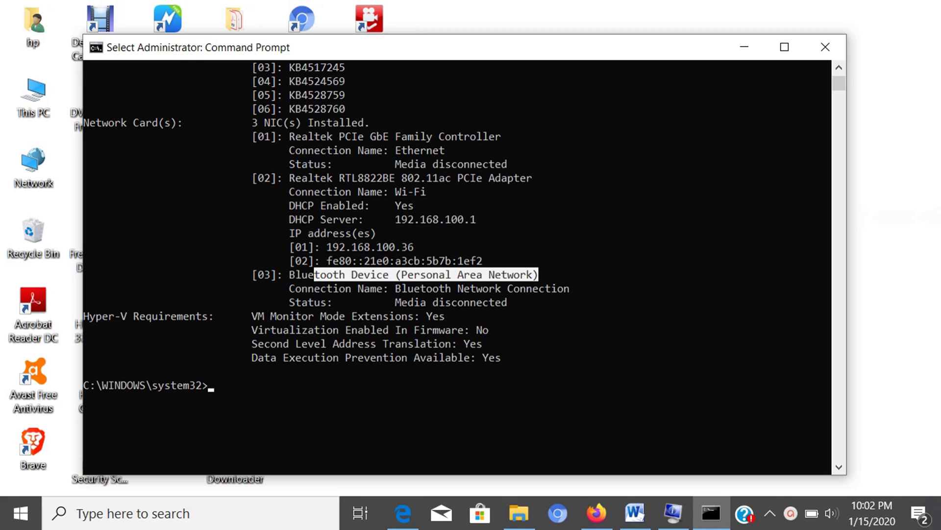
click(237, 505)
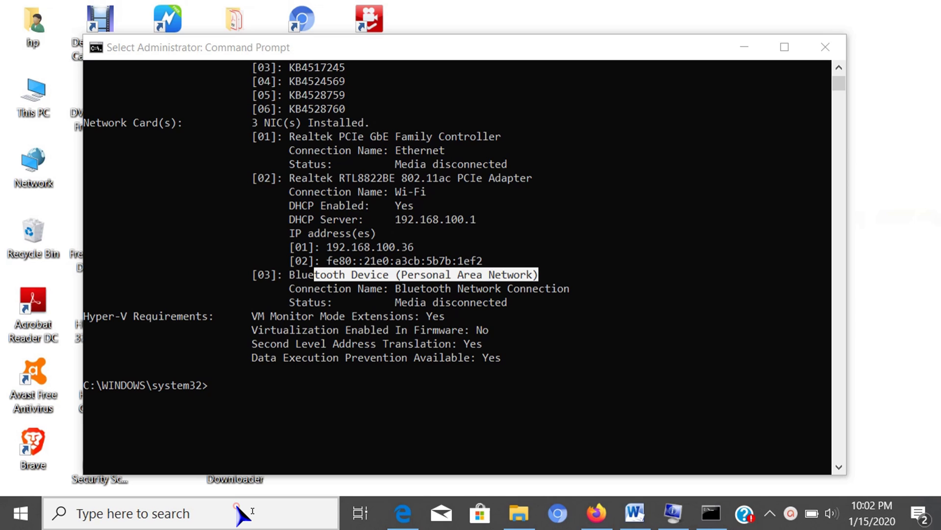
Launch Settings by searching 'setting' and go to System > About.
click(238, 508)
text(setting)
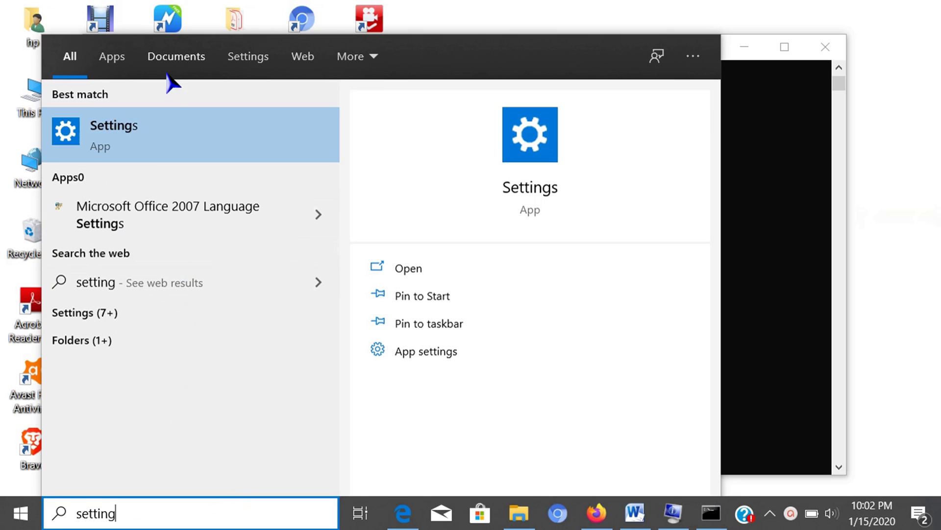
click(169, 131)
scroll(192, 260, down, 1)
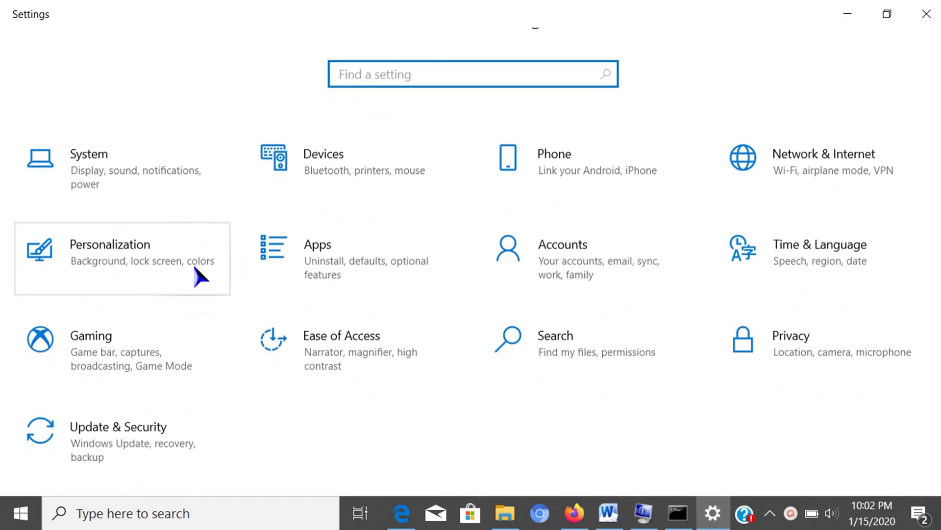
click(146, 165)
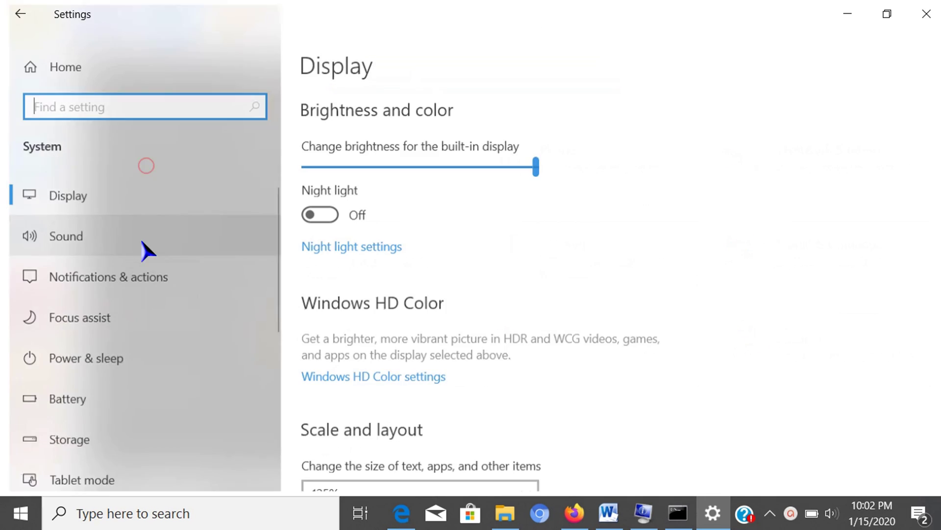
scroll(143, 240, down, 5)
click(95, 403)
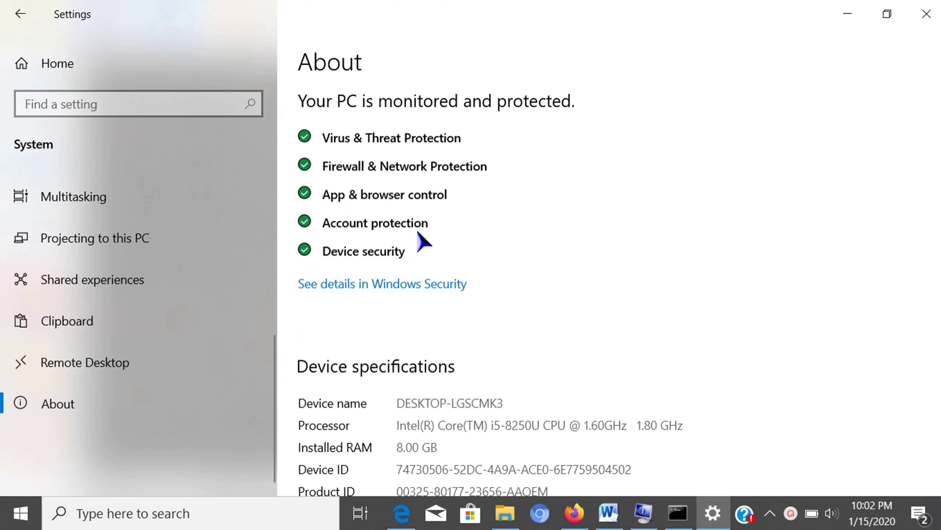
Scroll the About page's Device and Windows specifications showing Windows 10 Home version 1909.
scroll(418, 233, down, 5)
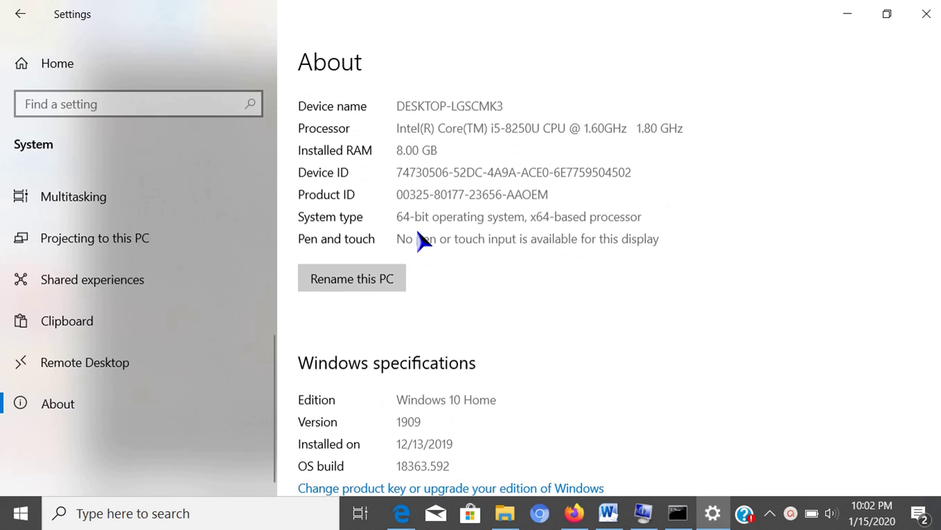
scroll(439, 134, up, 1)
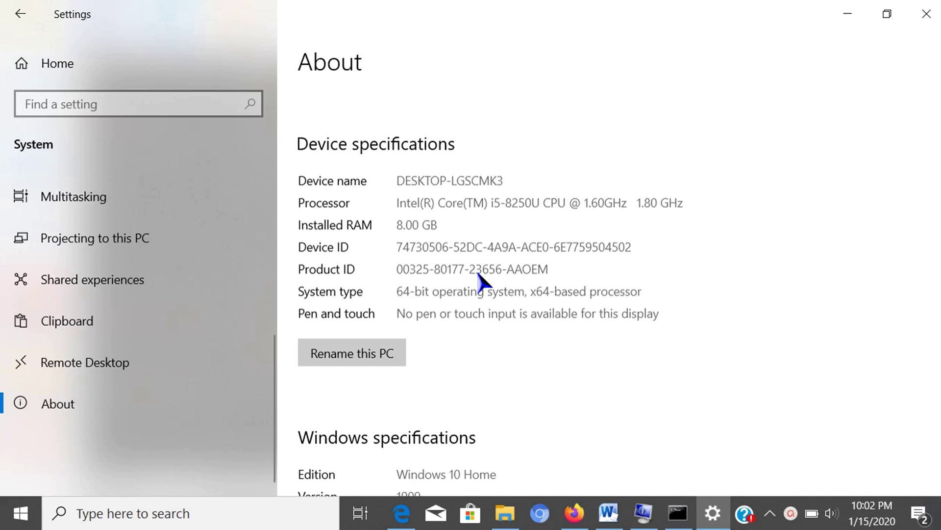
scroll(479, 272, down, 5)
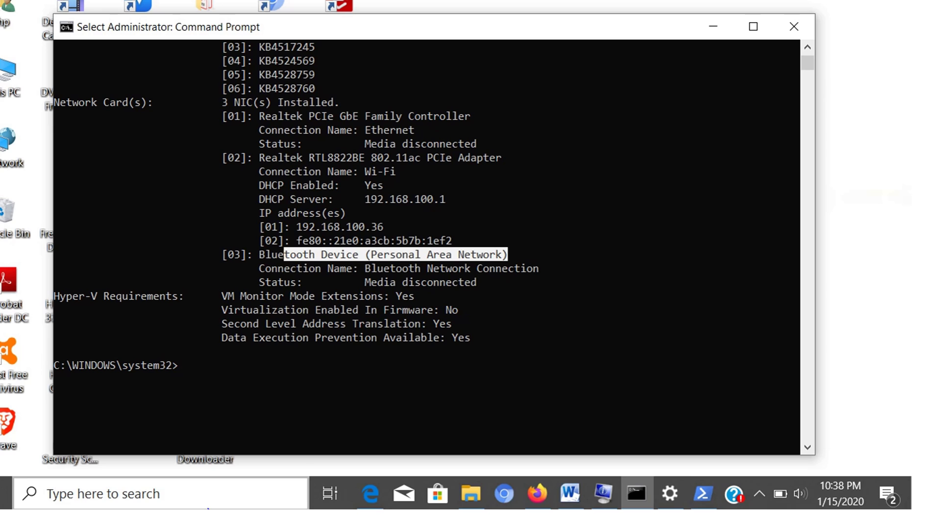
Run GET-COMPUTERINFO in a PowerShell window opened as administrator.
click(209, 507)
text(PO)
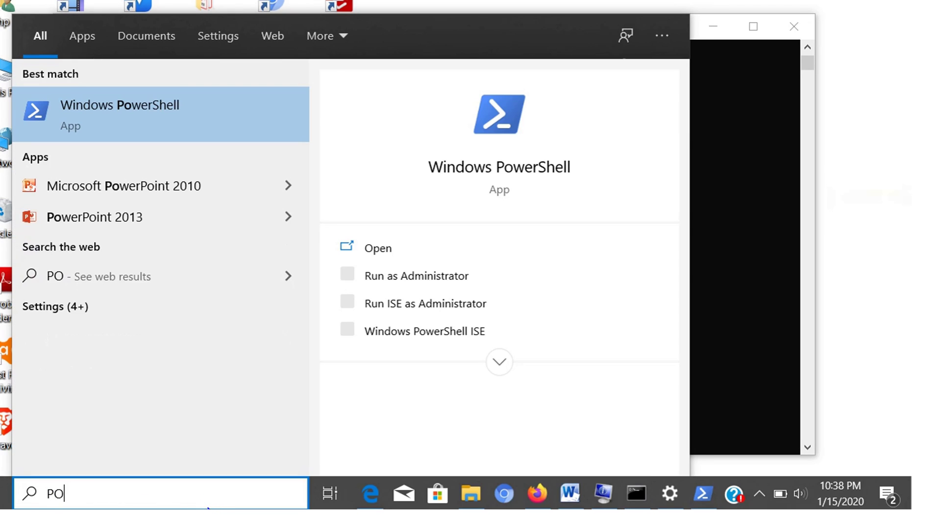
text(WERSHELL)
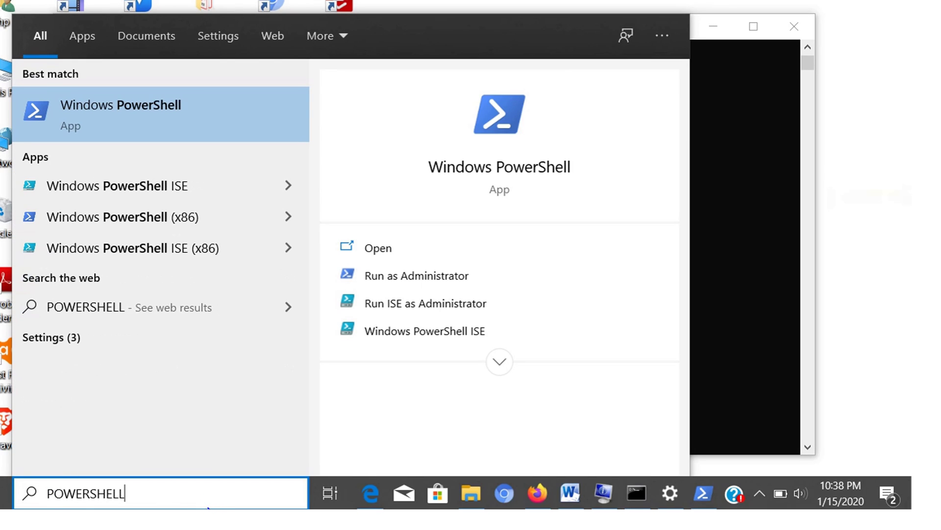
click(416, 279)
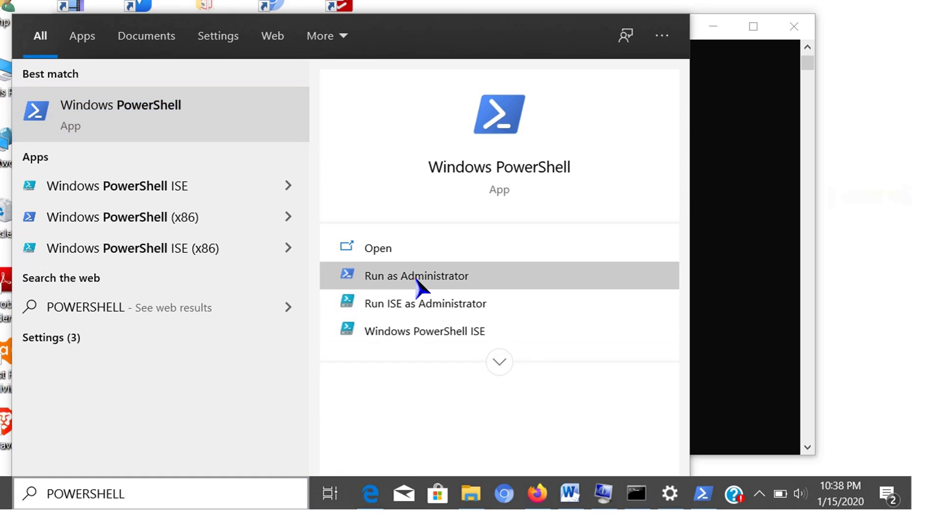
click(417, 278)
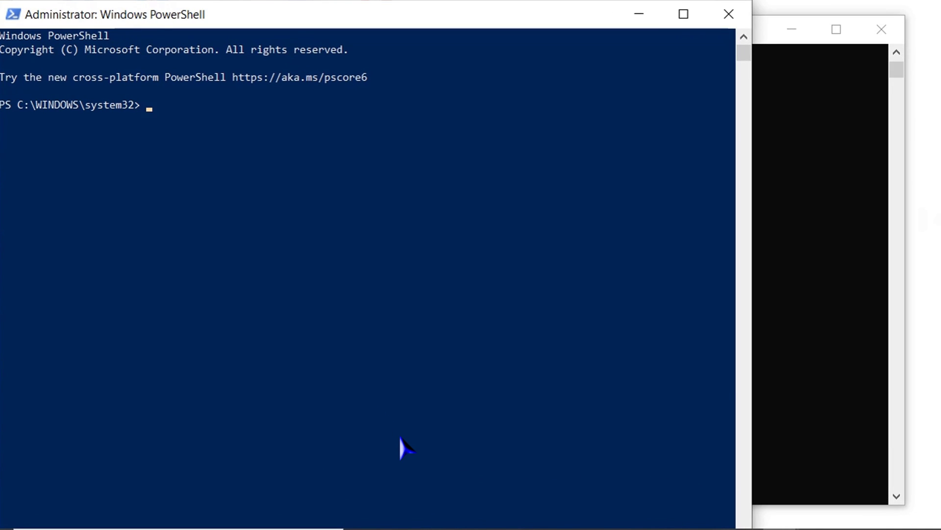
text(GET-COMPUTERINFO)
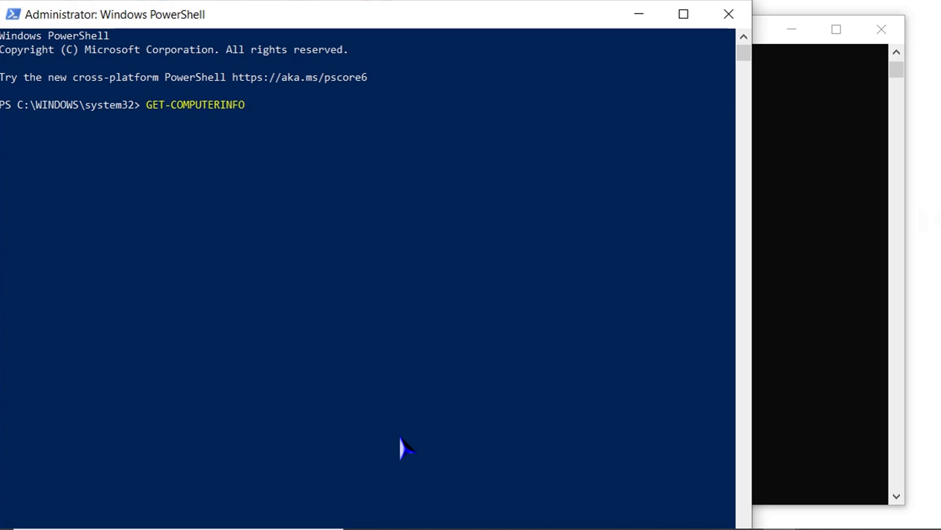
key(Return)
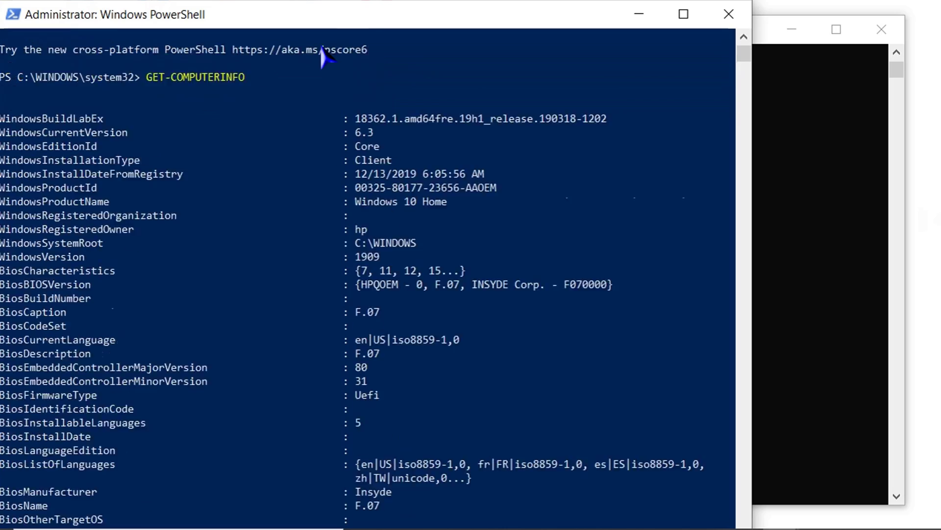
Scroll the Get-ComputerInfo output, highlighting the build, manufacturer/model and processor rows.
drag(343, 147, 344, 161)
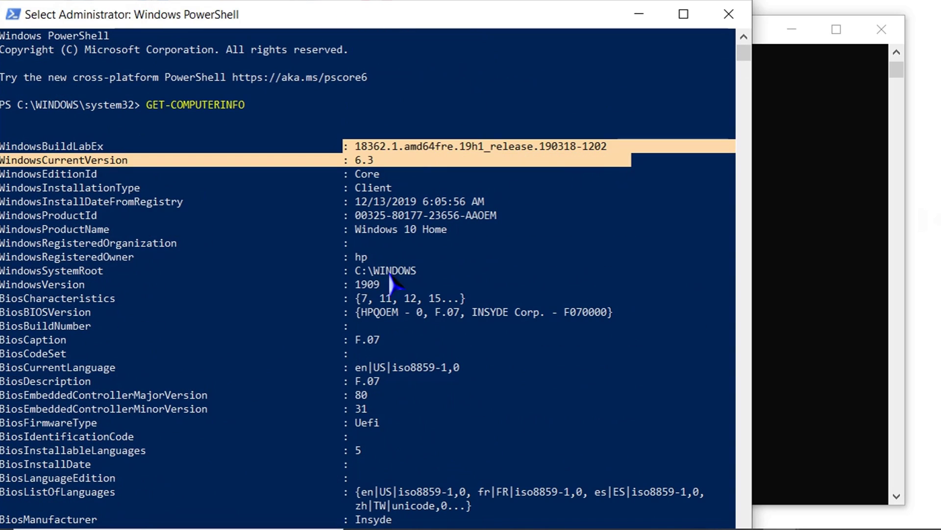
scroll(389, 322, down, 7)
scroll(385, 301, down, 11)
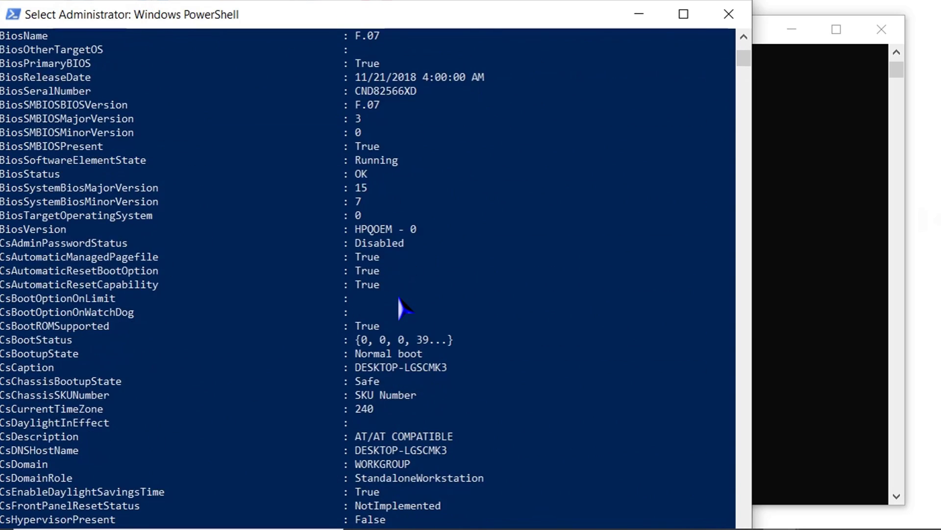
scroll(356, 392, down, 1)
drag(350, 312, 471, 325)
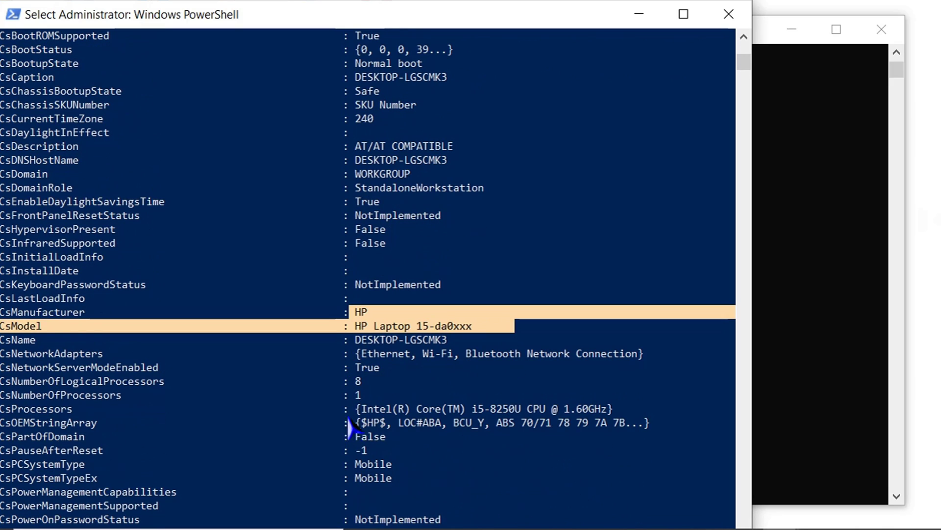
drag(349, 409, 674, 422)
scroll(547, 377, down, 8)
scroll(546, 377, down, 16)
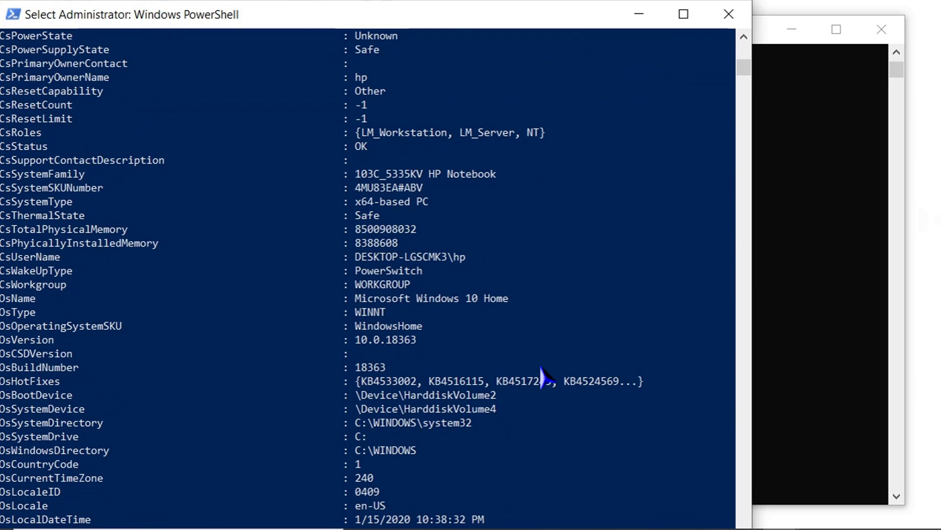
scroll(541, 376, down, 8)
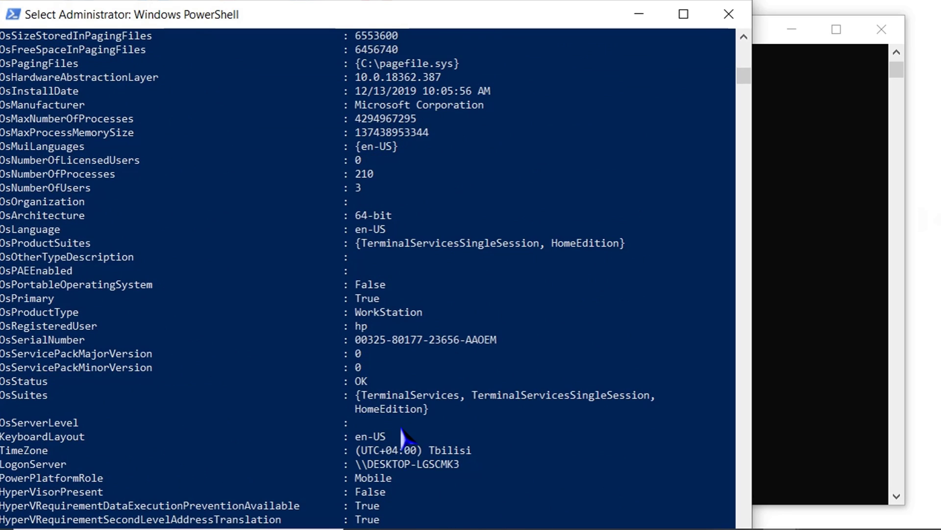